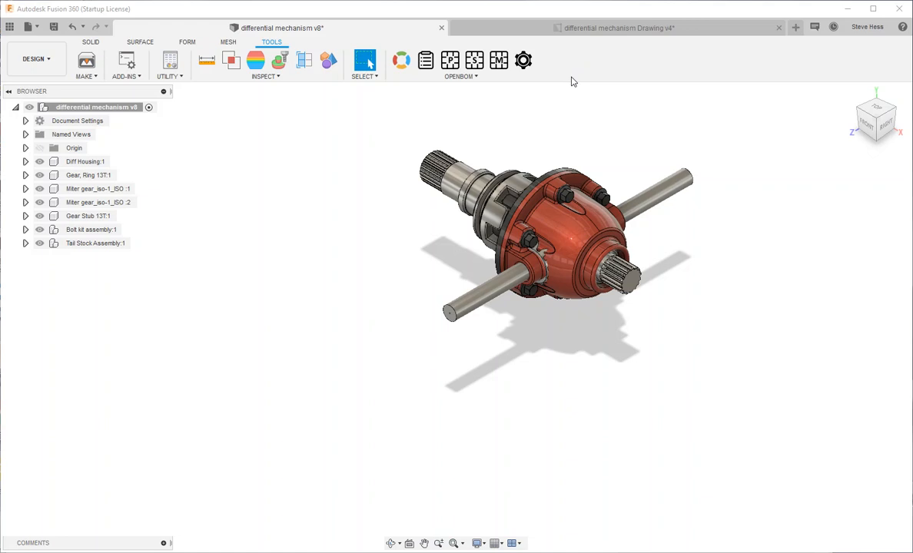
Check the OpenBOM template settings, then create the OpenBOM catalog for the differential mechanism and review its items
{"action": "left_click", "coordinate": [522, 60]}
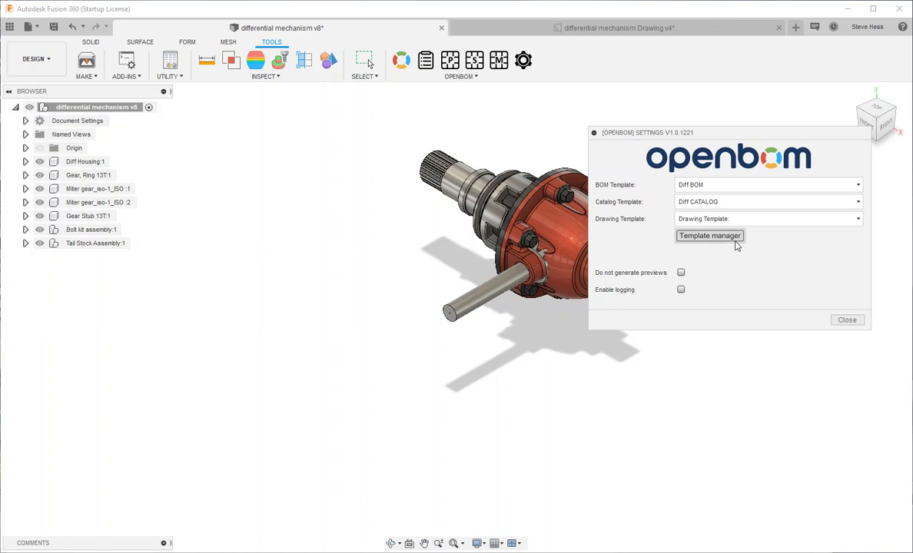
{"action": "left_click", "coordinate": [846, 321]}
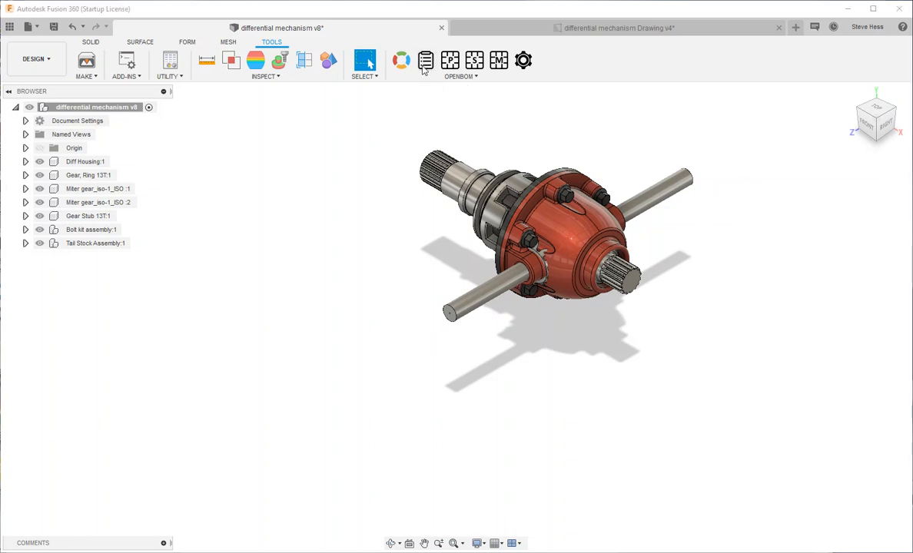
{"action": "left_click", "coordinate": [425, 61]}
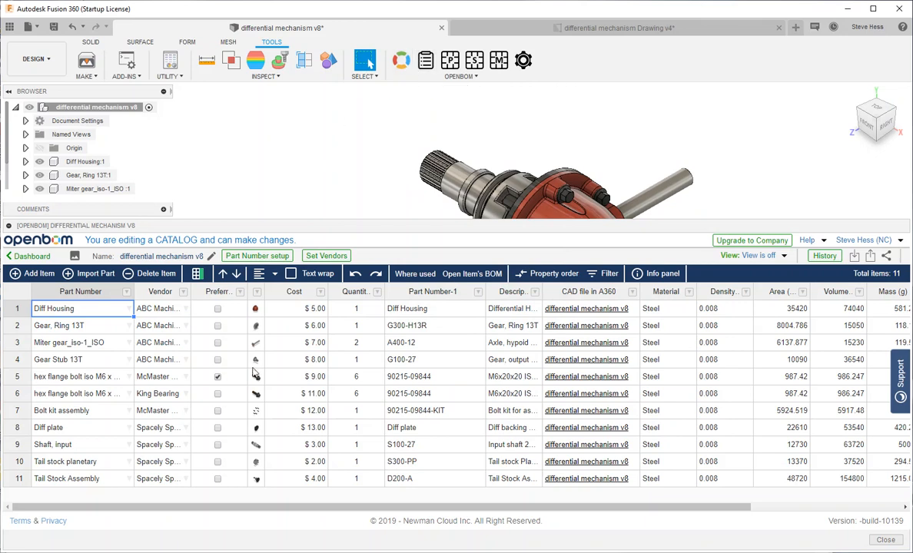
{"action": "left_click_drag", "start_coordinate": [154, 507], "coordinate": [172, 504]}
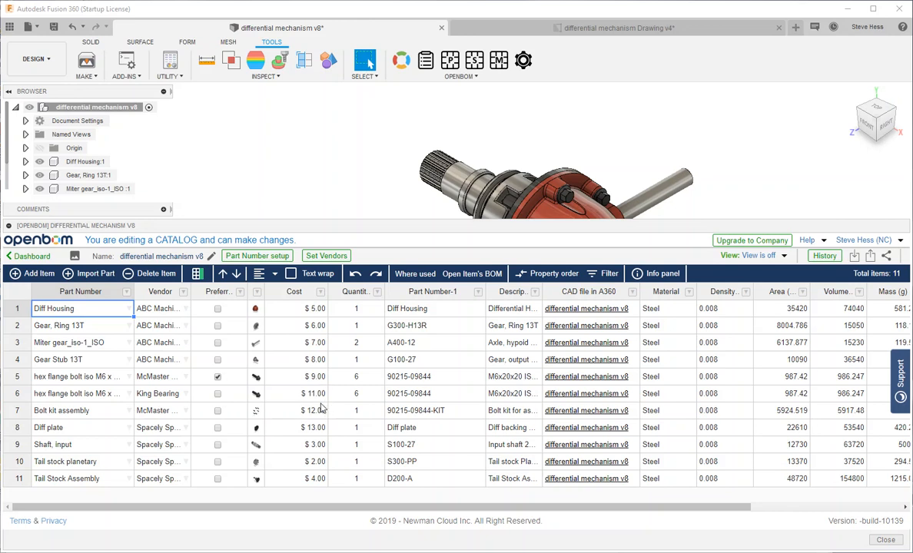
View the differential mechanism v6-ML BOM, the v7-Parts BOM and the v8 catalog inside Fusion 360, one after another
{"action": "left_click", "coordinate": [404, 64]}
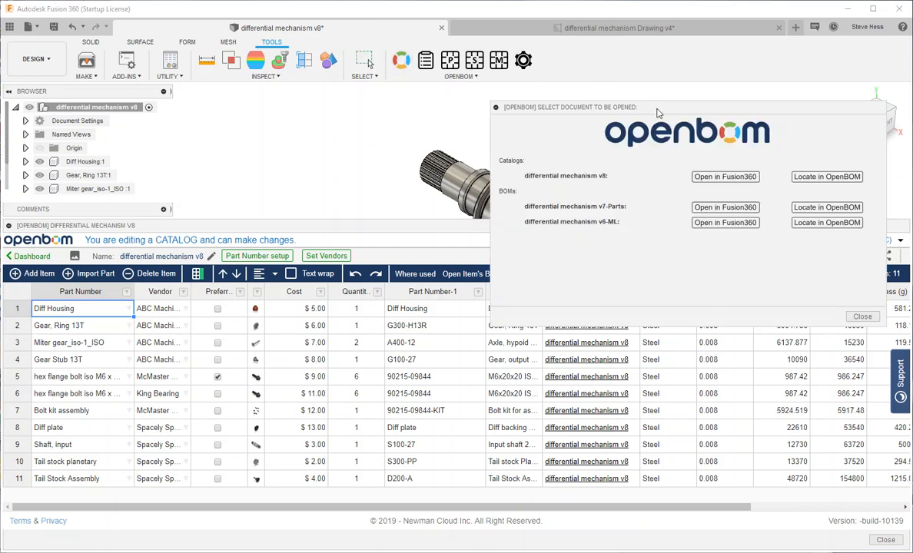
{"action": "left_click_drag", "start_coordinate": [658, 109], "coordinate": [660, 94]}
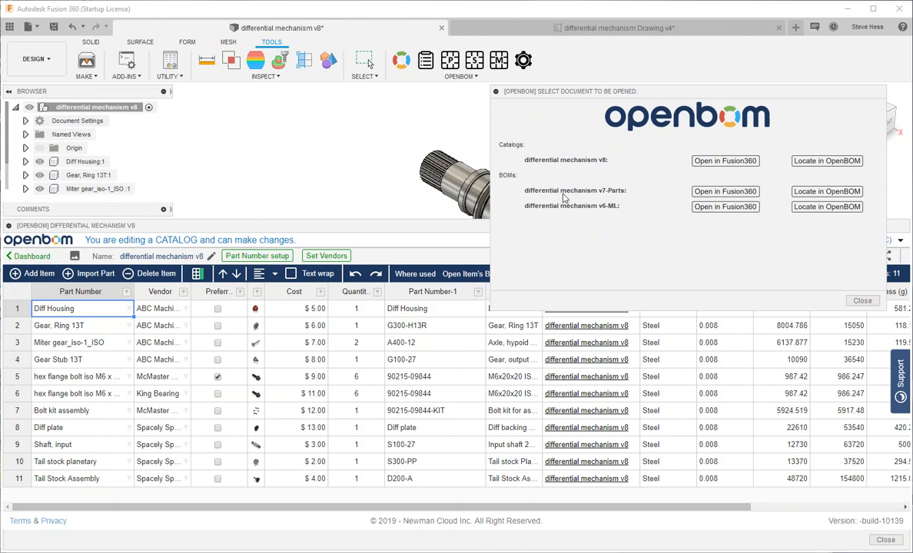
{"action": "left_click", "coordinate": [725, 207]}
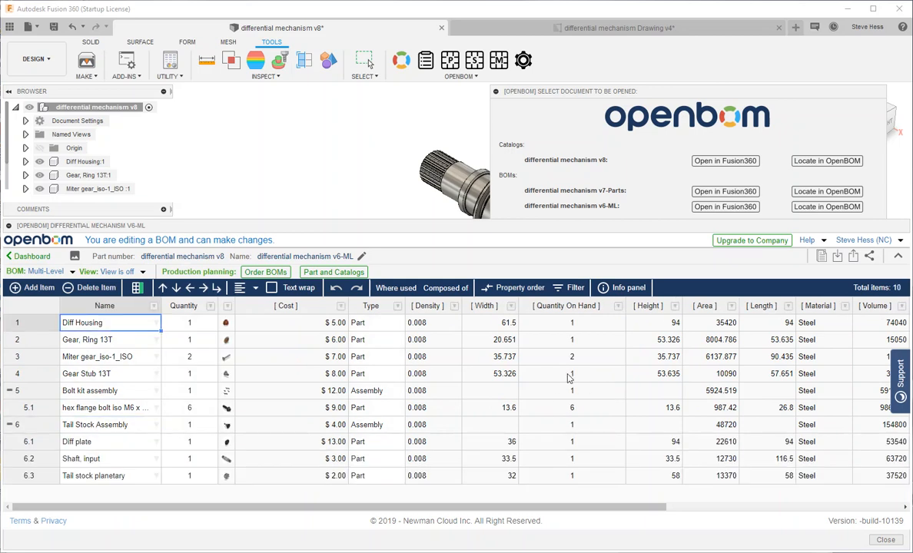
{"action": "left_click", "coordinate": [750, 192]}
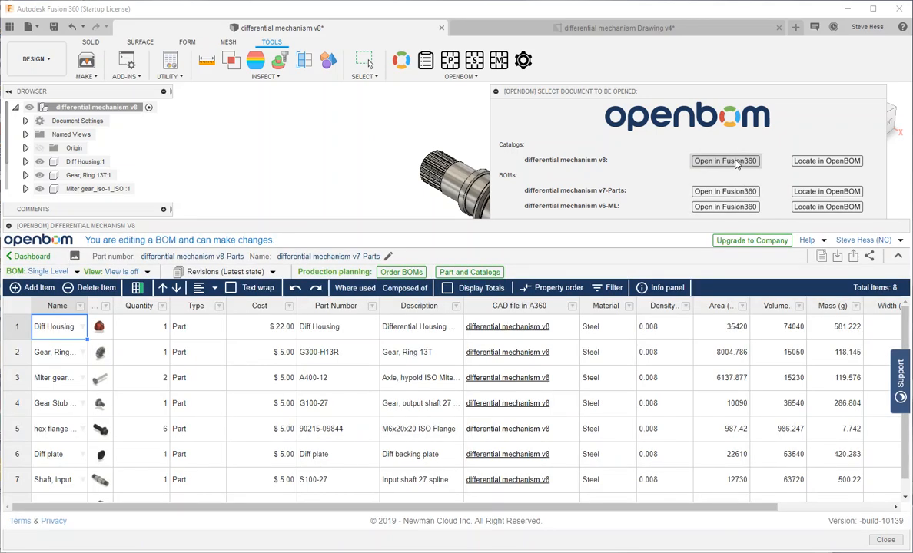
{"action": "left_click", "coordinate": [735, 163]}
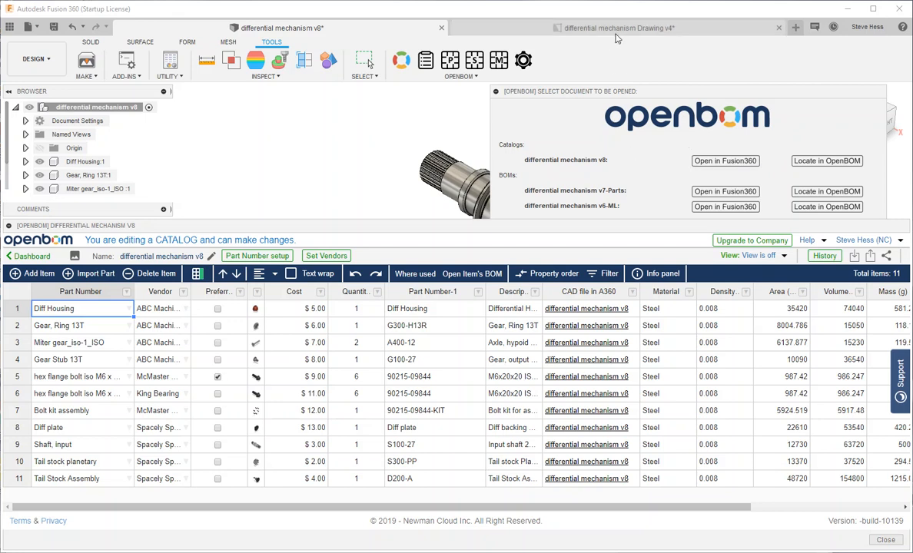
In the differential mechanism drawing, review the properties listed in the Diff DRAWING template of the OpenBOM template manager
{"action": "left_click", "coordinate": [572, 28]}
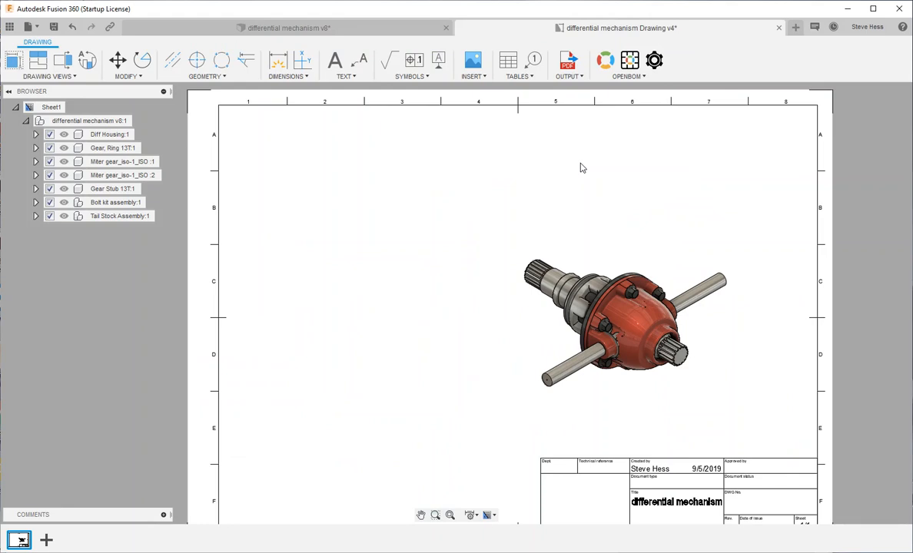
{"action": "left_click", "coordinate": [654, 61]}
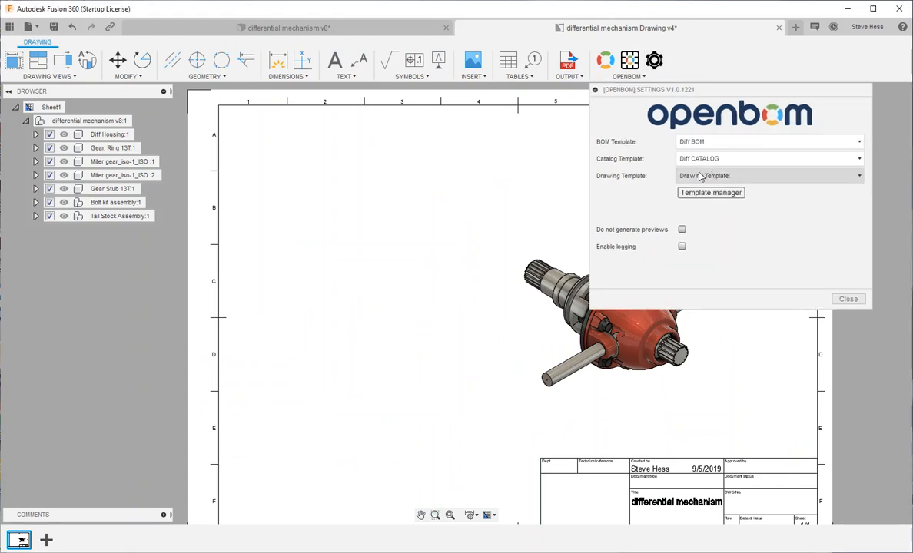
{"action": "left_click", "coordinate": [712, 194]}
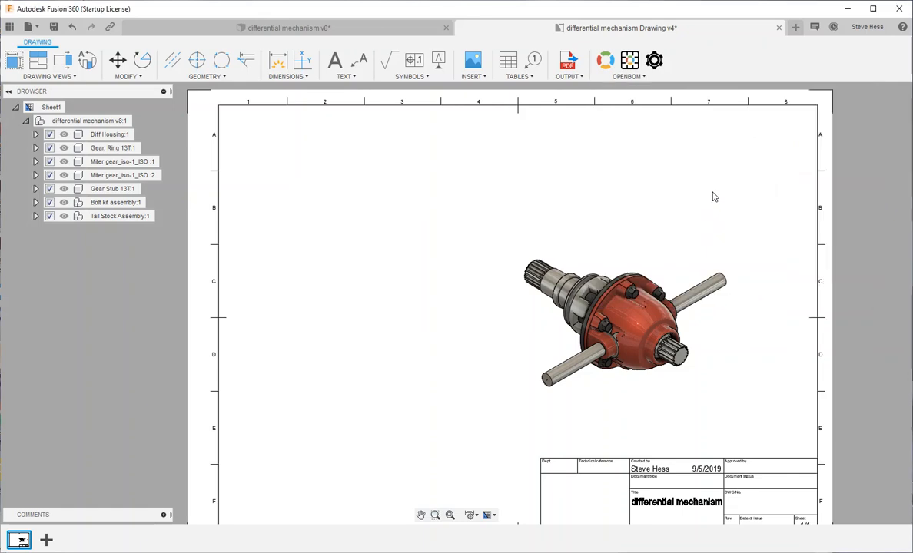
{"action": "left_click_drag", "start_coordinate": [837, 92], "coordinate": [680, 92]}
{"action": "left_click", "coordinate": [694, 143]}
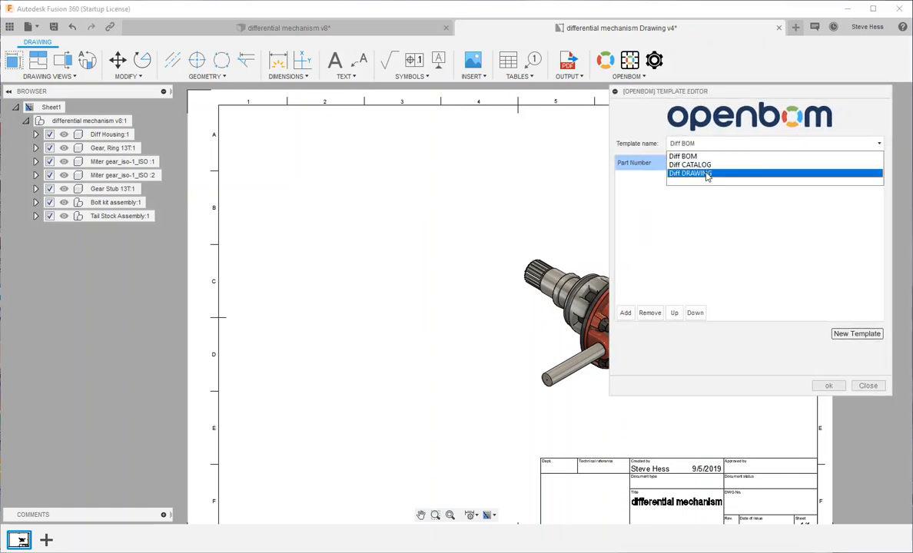
{"action": "left_click", "coordinate": [707, 175]}
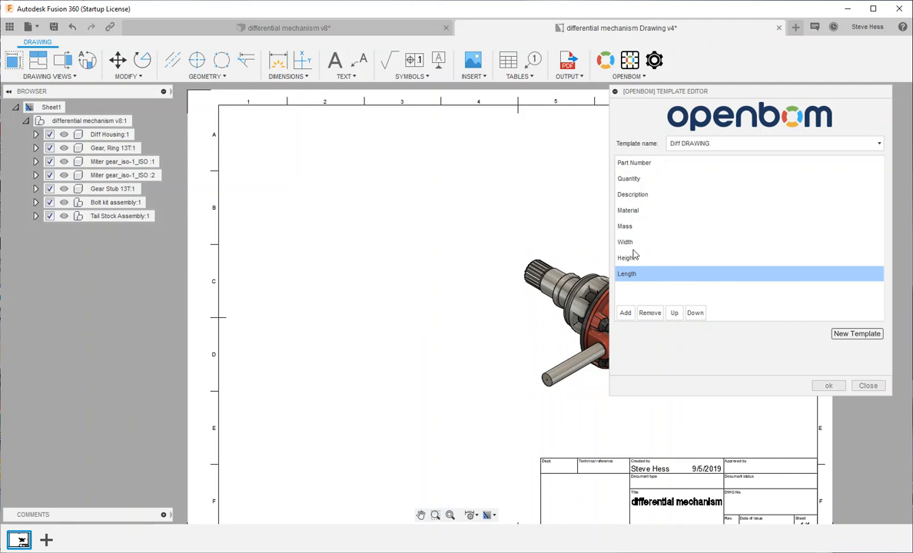
{"action": "left_click", "coordinate": [828, 386]}
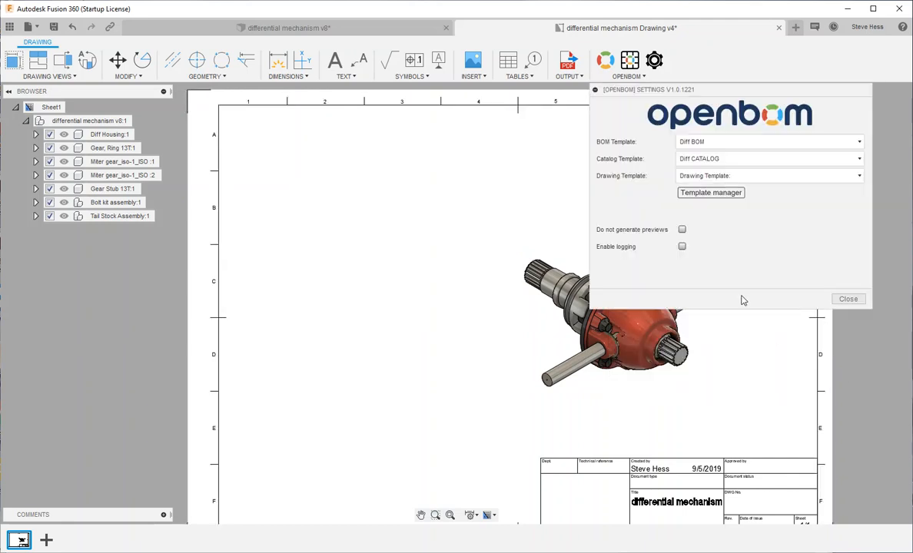
{"action": "left_click", "coordinate": [849, 301]}
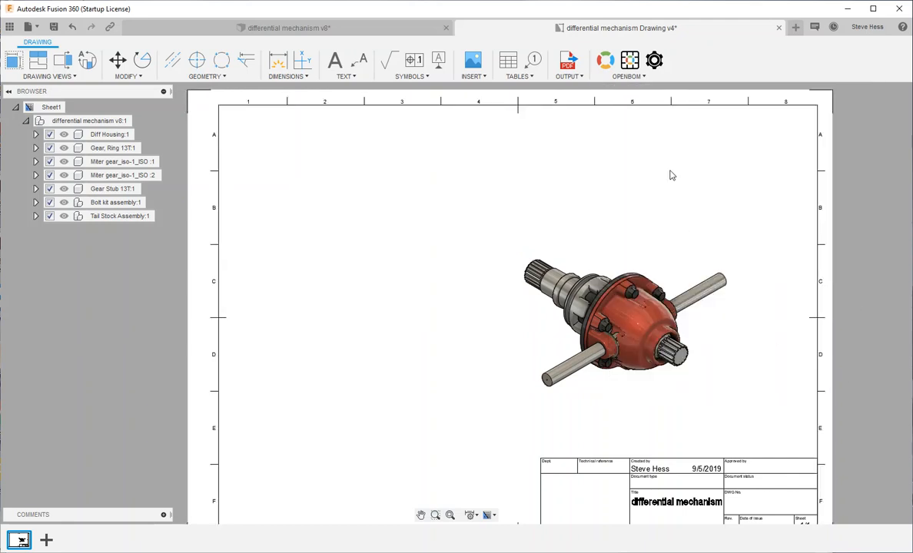
Generate the drawing's BOM image from the differential mechanism v7-Parts BOM with OpenBOM
{"action": "left_click", "coordinate": [637, 66]}
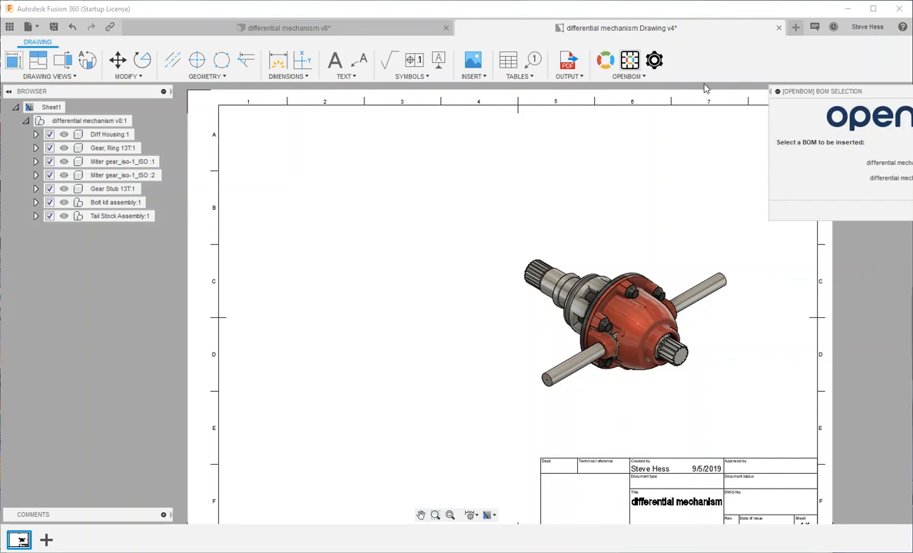
{"action": "left_click_drag", "start_coordinate": [808, 93], "coordinate": [637, 102]}
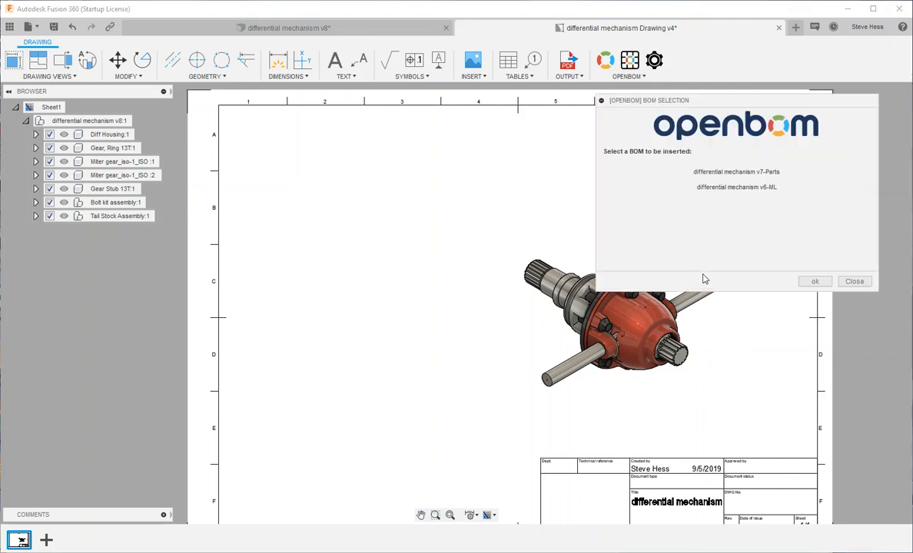
{"action": "left_click", "coordinate": [738, 174]}
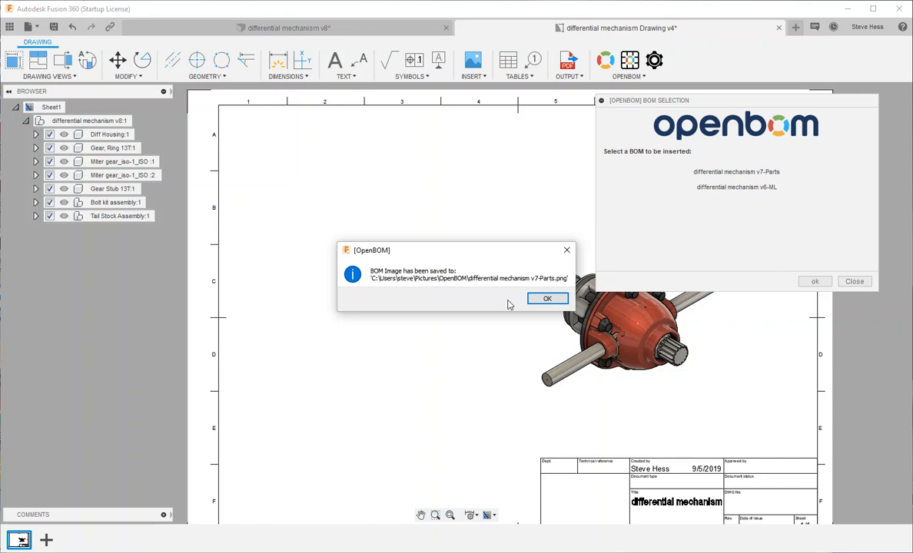
{"action": "left_click", "coordinate": [544, 300]}
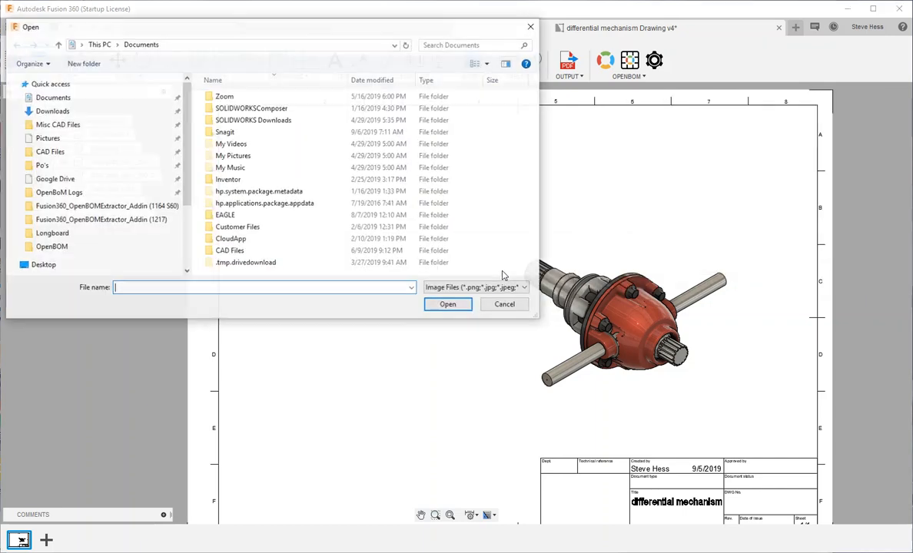
Insert differential mechanism v7-Parts.png from the Pictures\OpenBOM folder on the sheet above the isometric view, at scale 4.00
{"action": "left_click", "coordinate": [50, 139]}
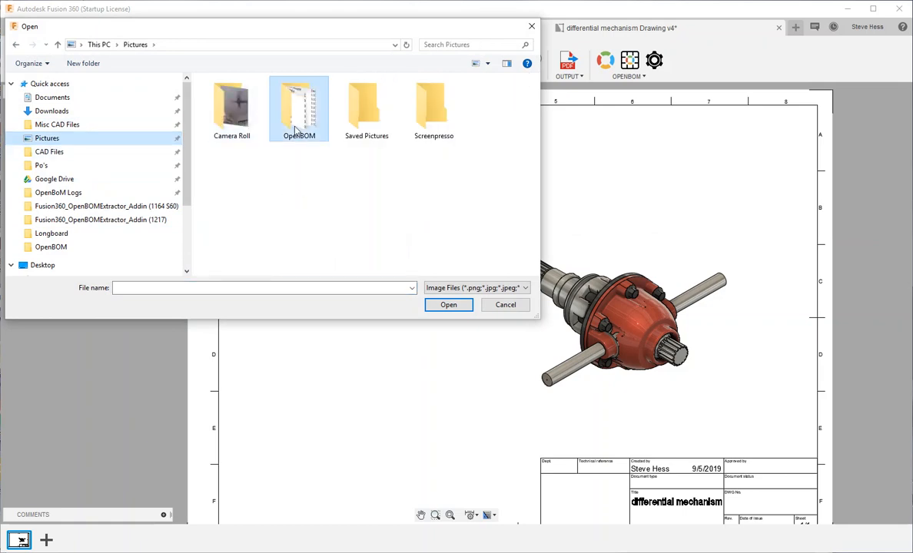
{"action": "double_click", "coordinate": [299, 100]}
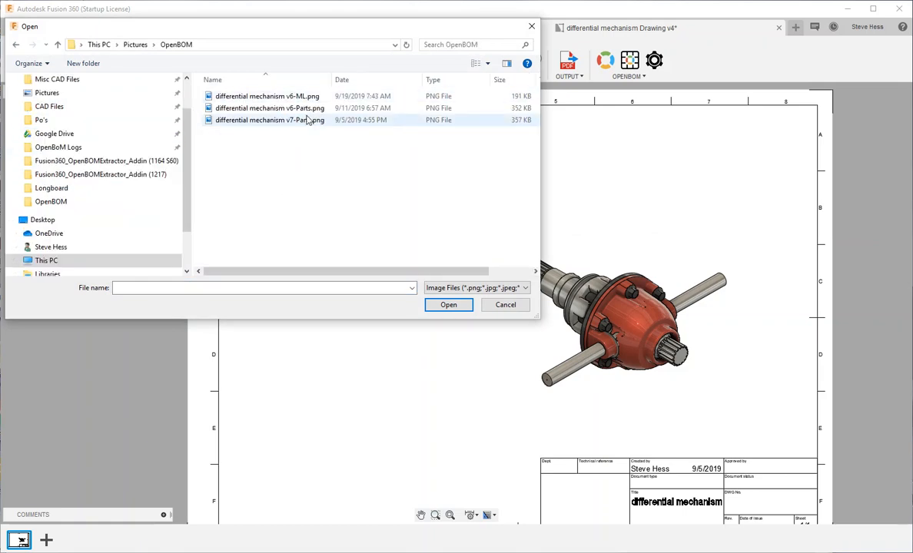
{"action": "left_click", "coordinate": [291, 121]}
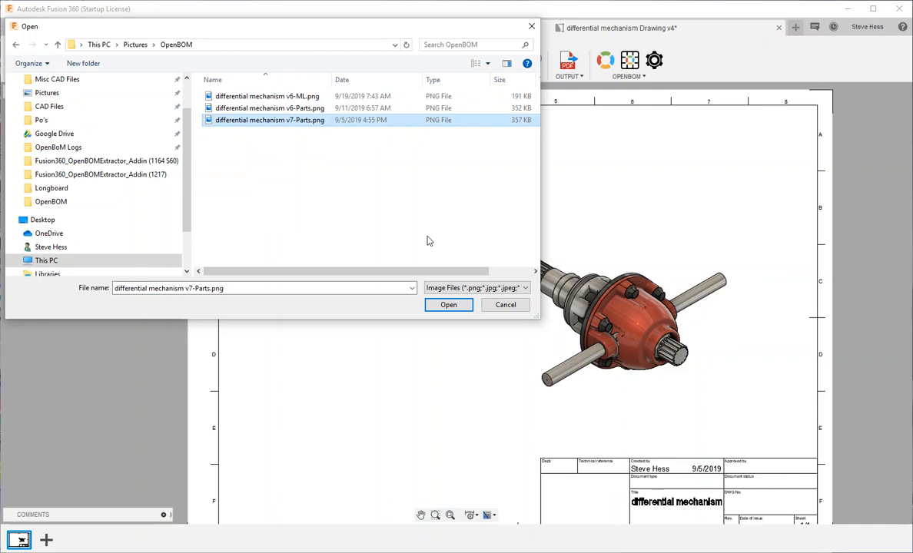
{"action": "left_click", "coordinate": [449, 305]}
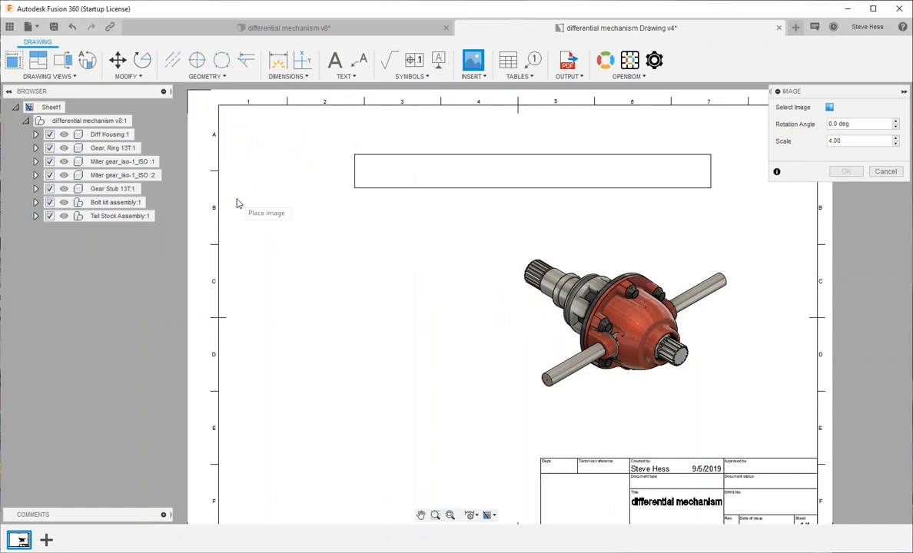
{"action": "left_click", "coordinate": [283, 179]}
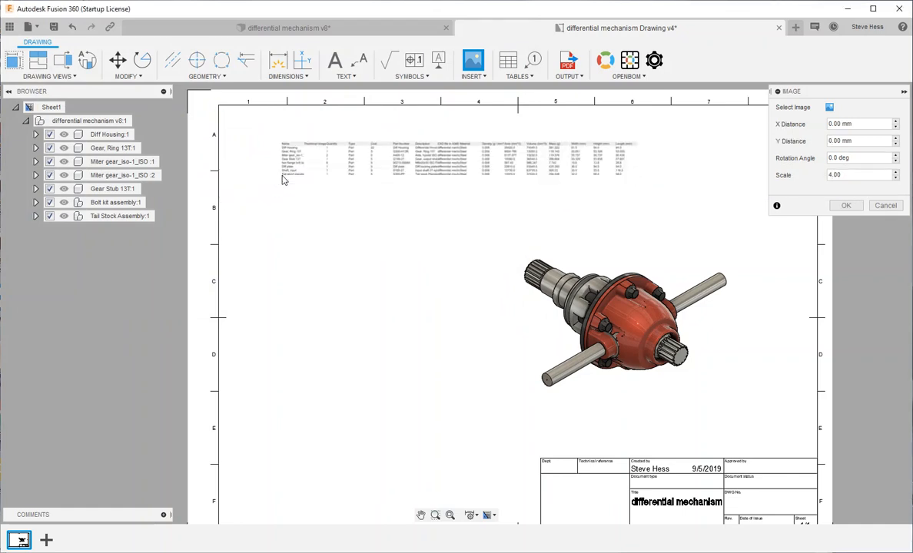
{"action": "left_click", "coordinate": [846, 206]}
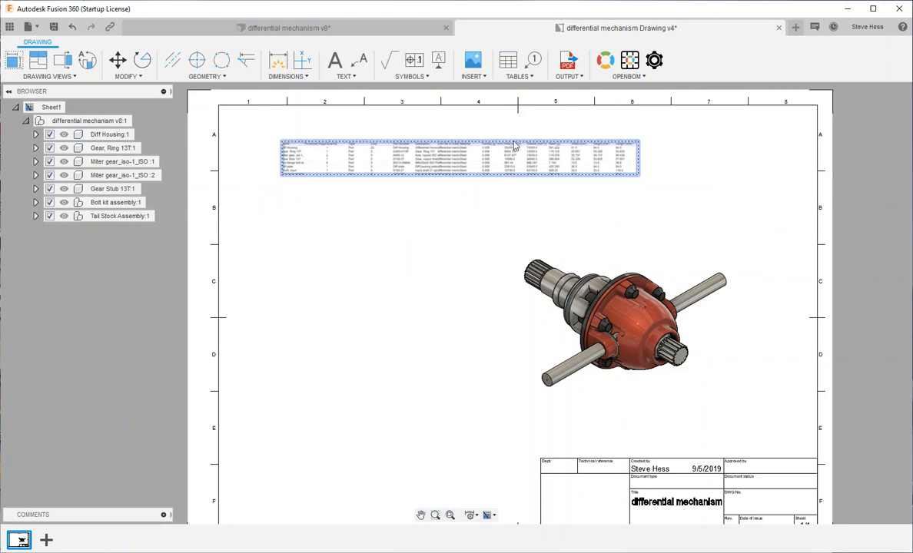
Return to the differential mechanism design and open the multi-level v6-ML BOM in Fusion 360
{"action": "left_click", "coordinate": [340, 32]}
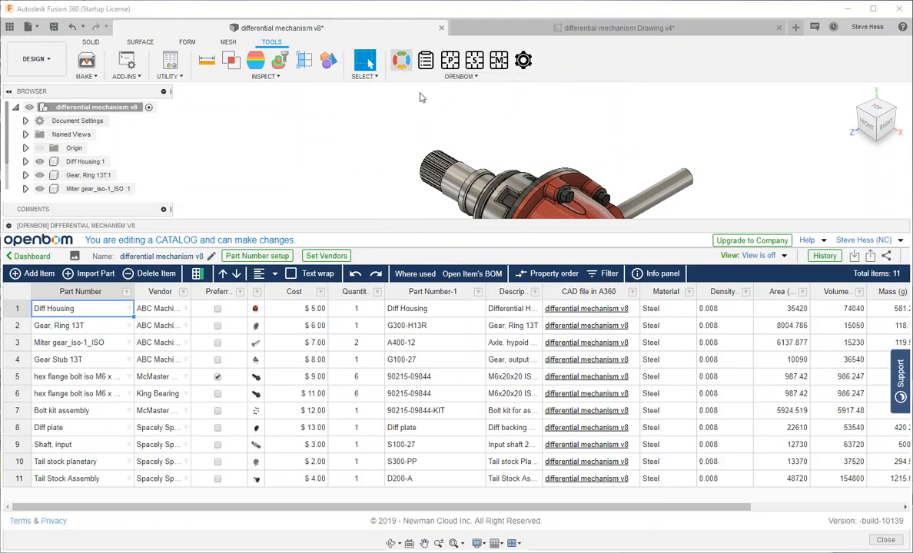
{"action": "left_click", "coordinate": [401, 62]}
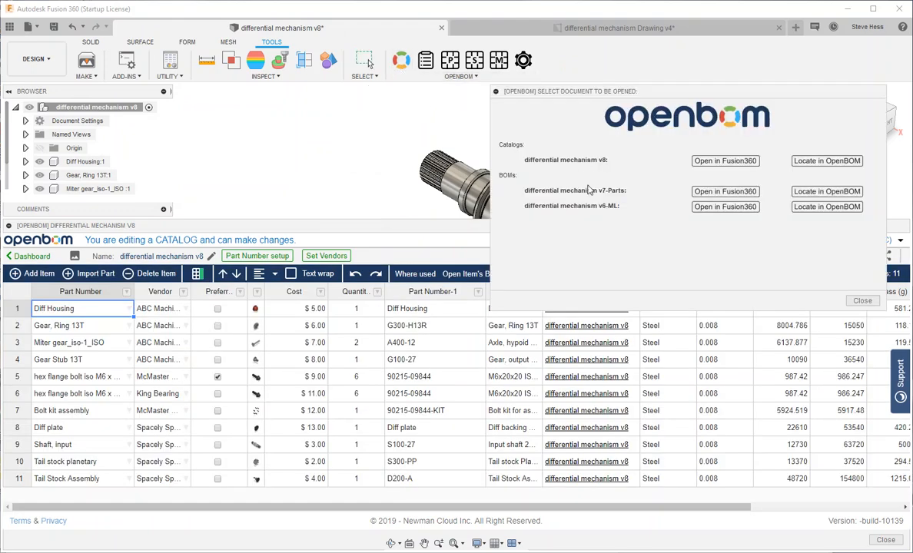
{"action": "left_click", "coordinate": [713, 209]}
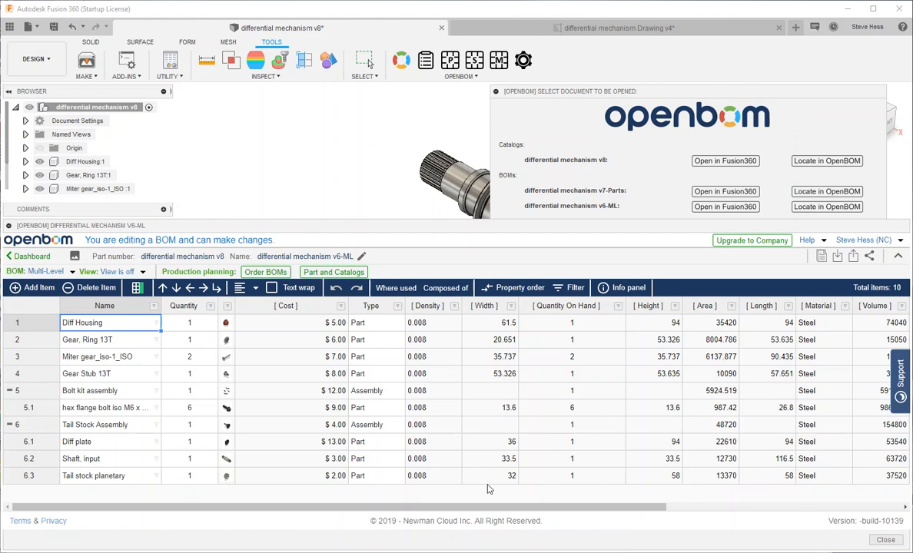
Follow the Diff Housing row's CAD file link to the browser, view the design in 3D, and return to Fusion 360
{"action": "left_click_drag", "start_coordinate": [488, 509], "coordinate": [715, 510]}
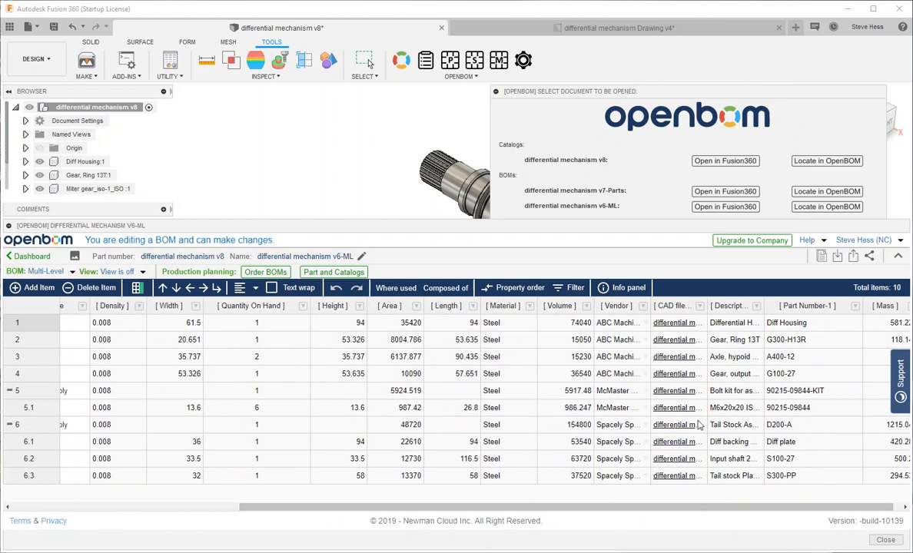
{"action": "left_click", "coordinate": [686, 329]}
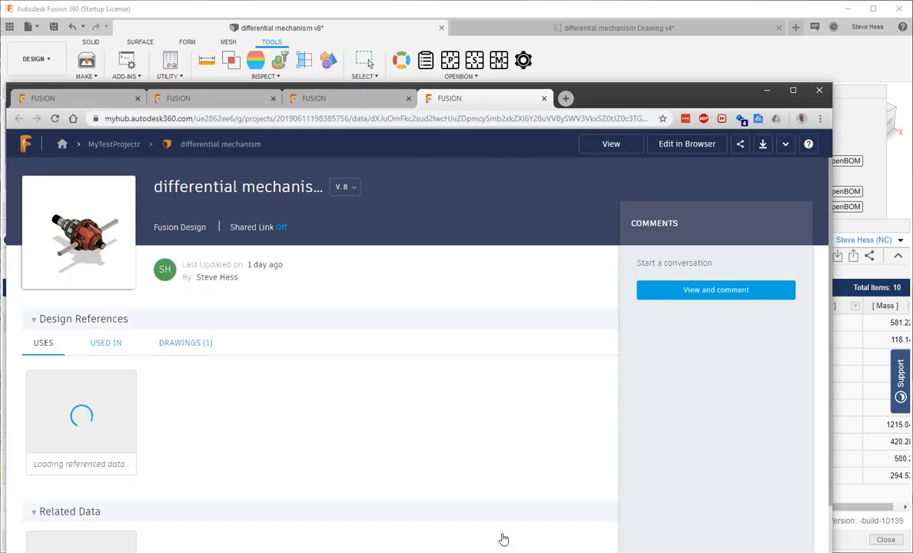
{"action": "mouse_move", "coordinate": [621, 99]}
{"action": "left_mouse_down"}
{"action": "mouse_move", "coordinate": [599, 75]}
{"action": "mouse_move", "coordinate": [581, 108]}
{"action": "mouse_move", "coordinate": [620, 84]}
{"action": "left_mouse_up"}
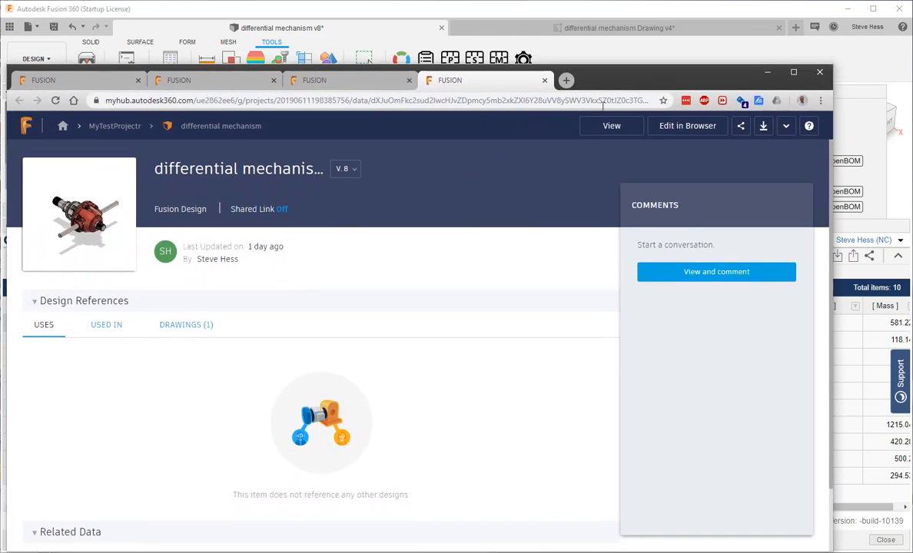
{"action": "left_click", "coordinate": [88, 222]}
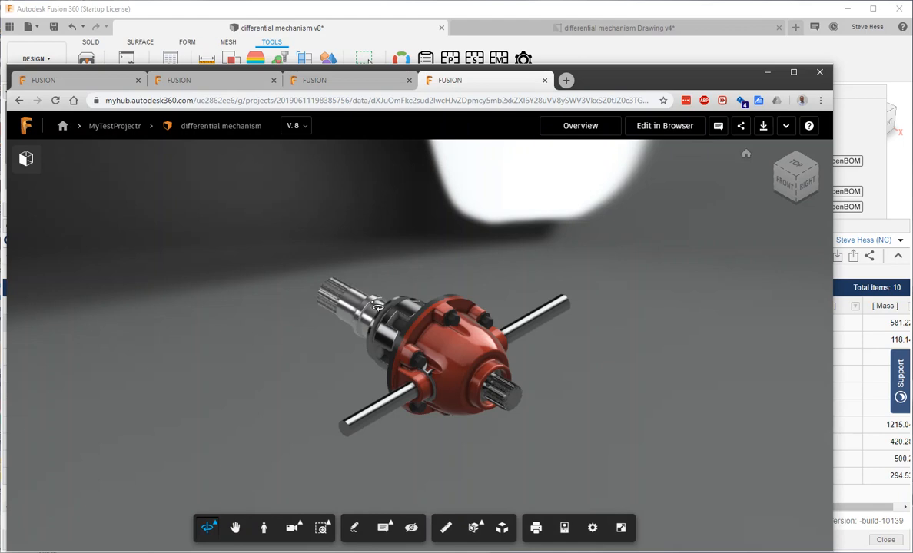
{"action": "left_click", "coordinate": [655, 11]}
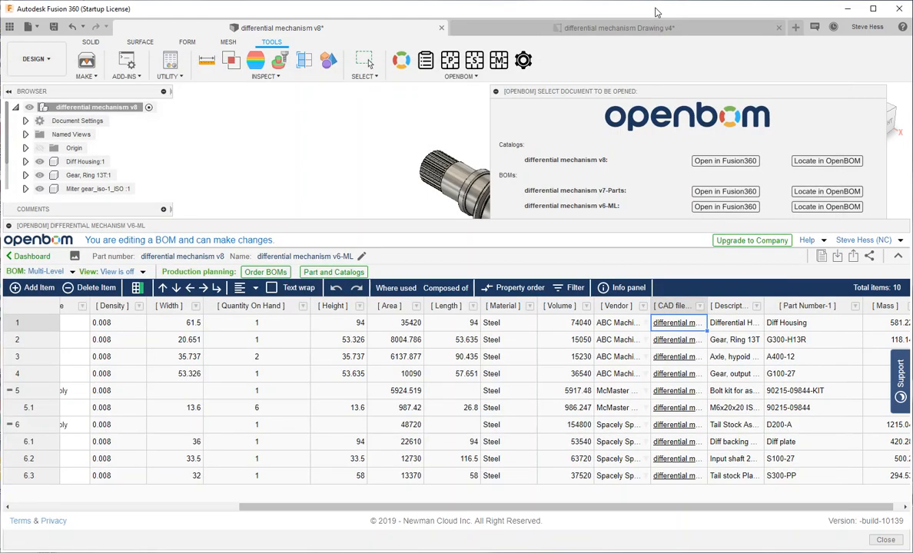